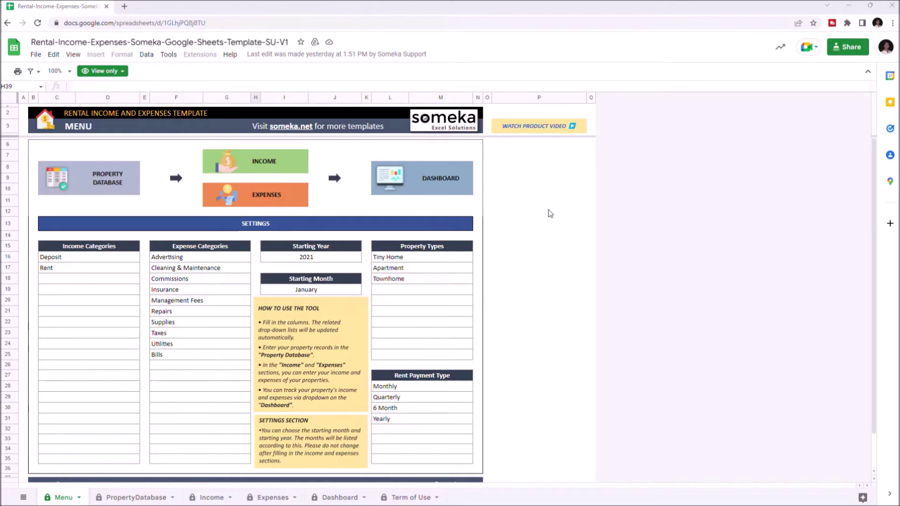
# Make an editable copy of the view-only Someka rental template with File > Make a copy
pyautogui.click(36, 54)
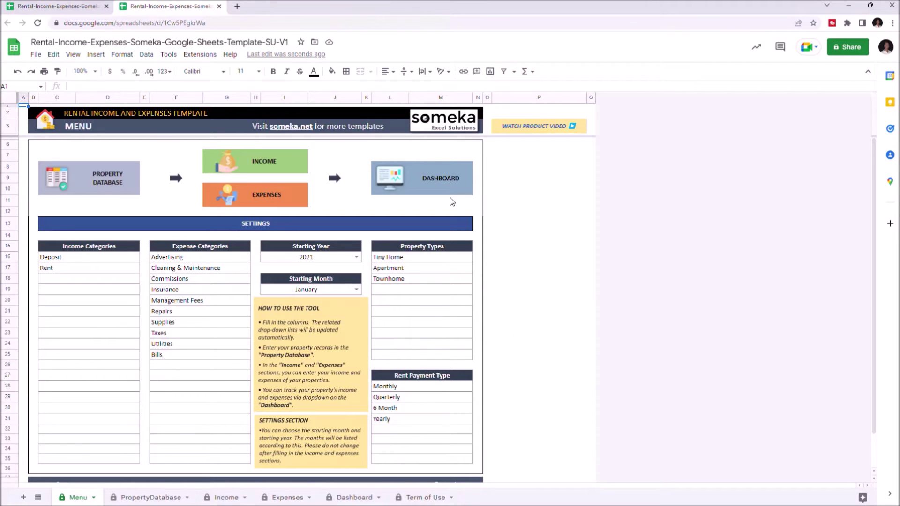
pyautogui.click(111, 180)
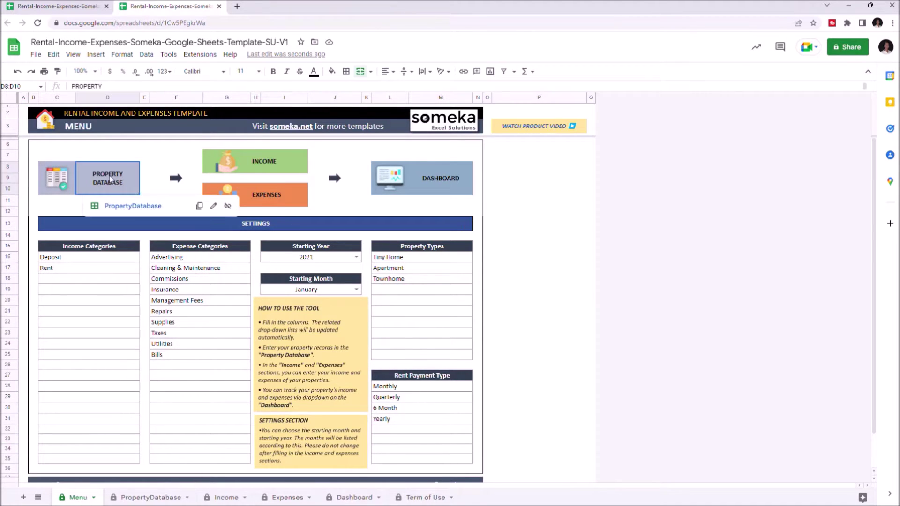
pyautogui.click(132, 206)
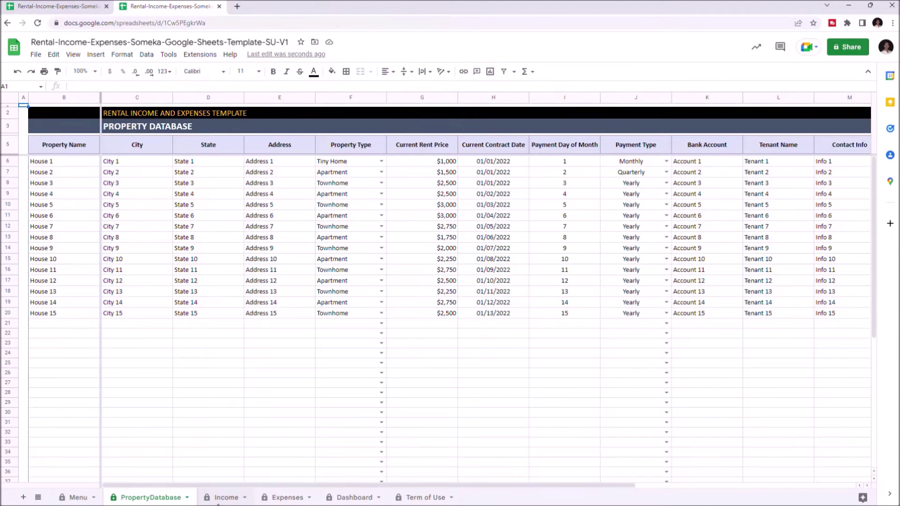
pyautogui.click(226, 497)
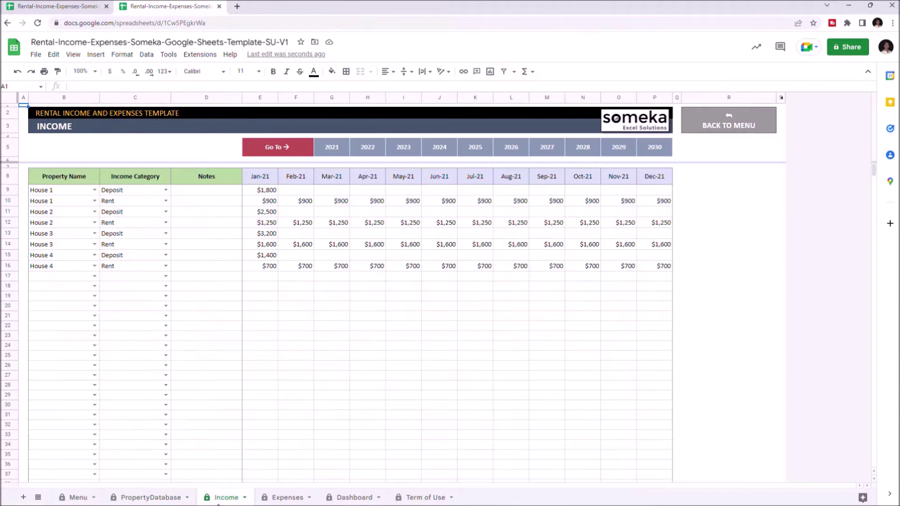
pyautogui.click(281, 497)
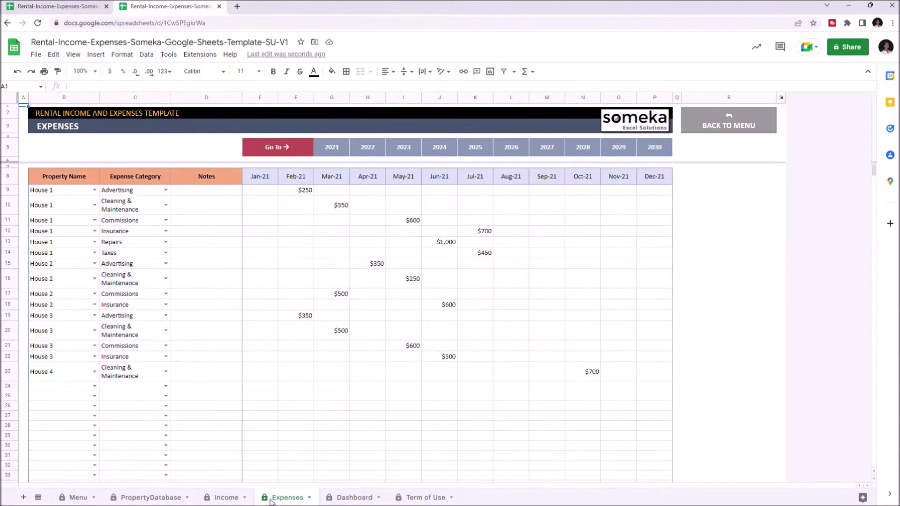
pyautogui.click(354, 497)
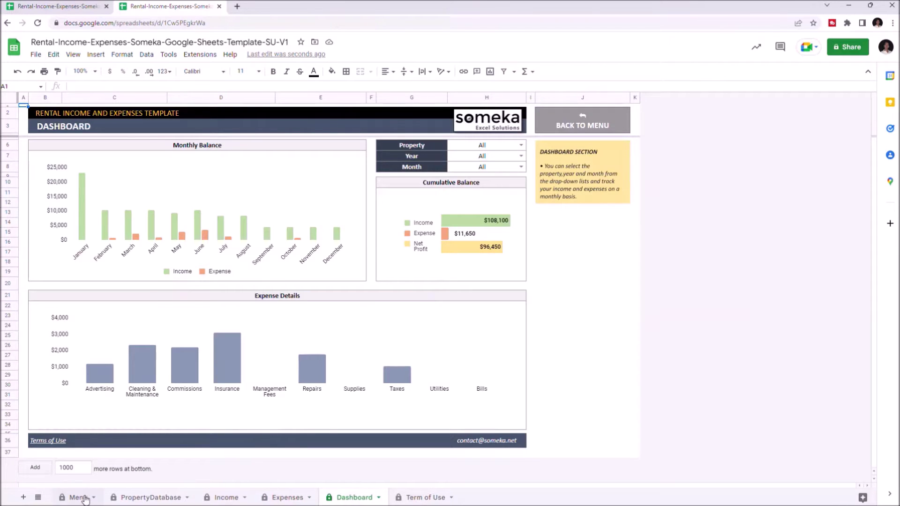
pyautogui.click(79, 497)
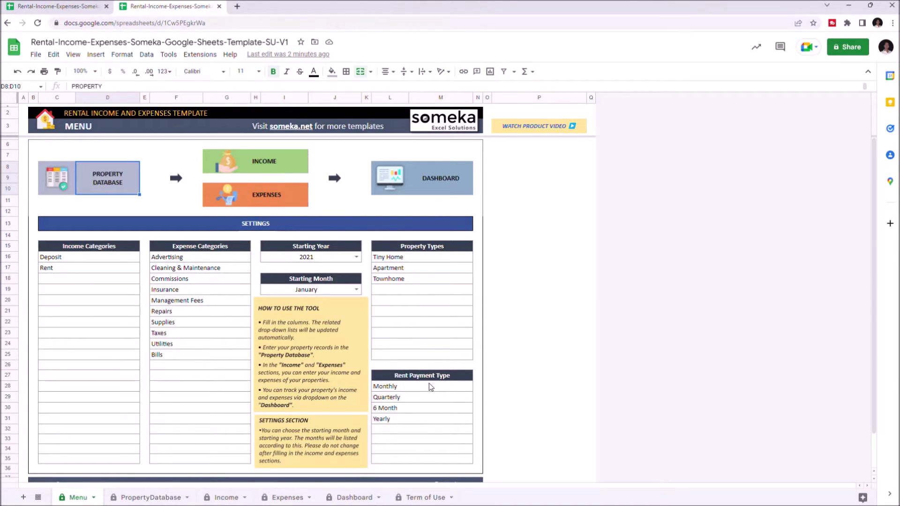
pyautogui.click(357, 257)
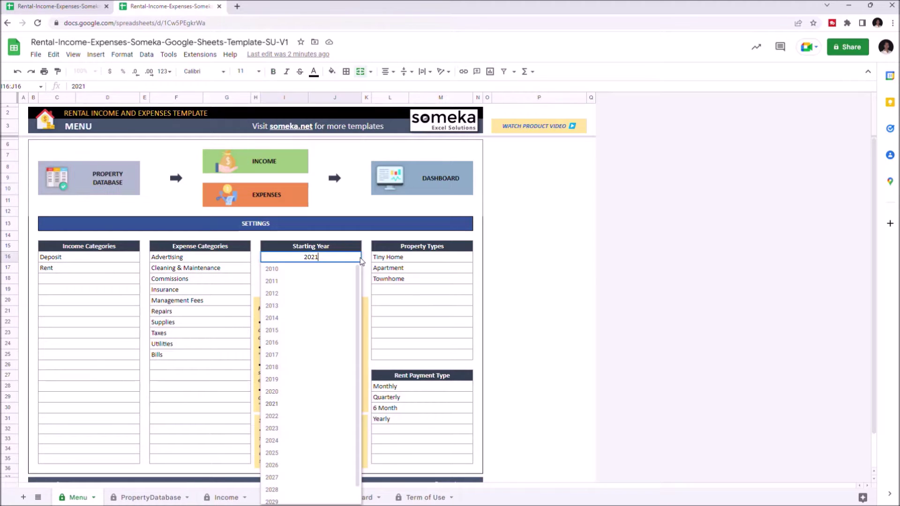
pyautogui.click(365, 293)
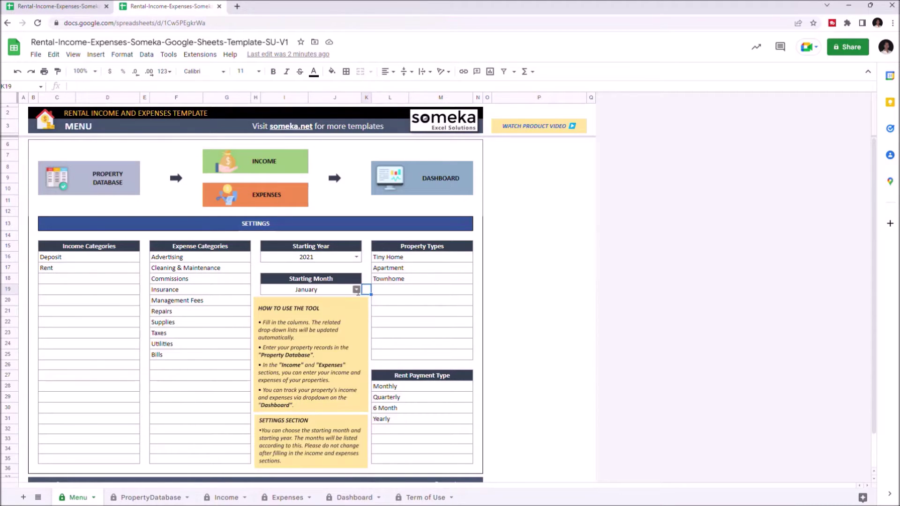
pyautogui.click(371, 281)
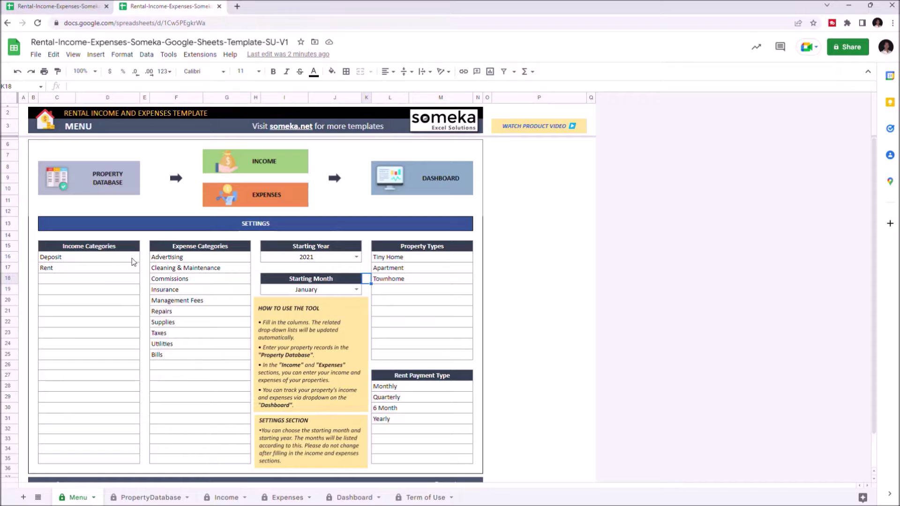
# Add Airbnb Rent under Rent, Renovation under Bills and Condo under Townhome, then go to Property Database
pyautogui.click(98, 280)
pyautogui.write('Airbnb Rent')
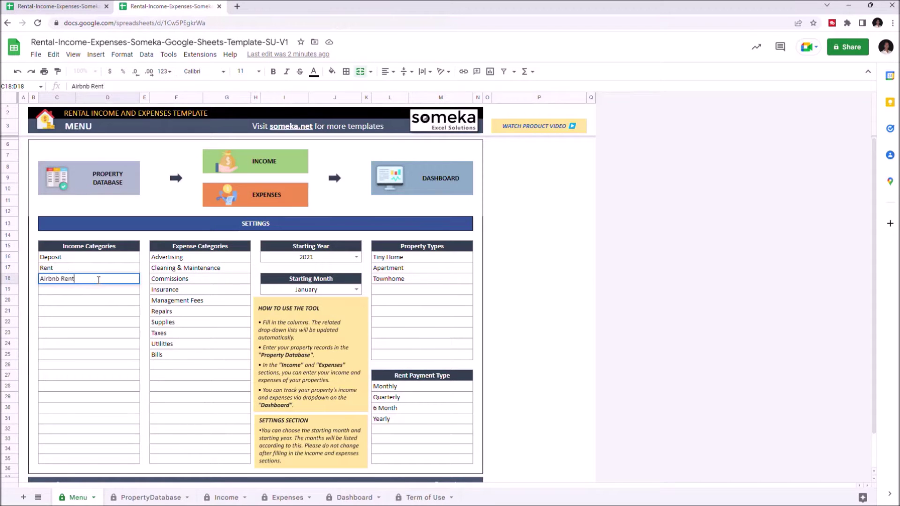
pyautogui.click(177, 367)
pyautogui.write('Renovat')
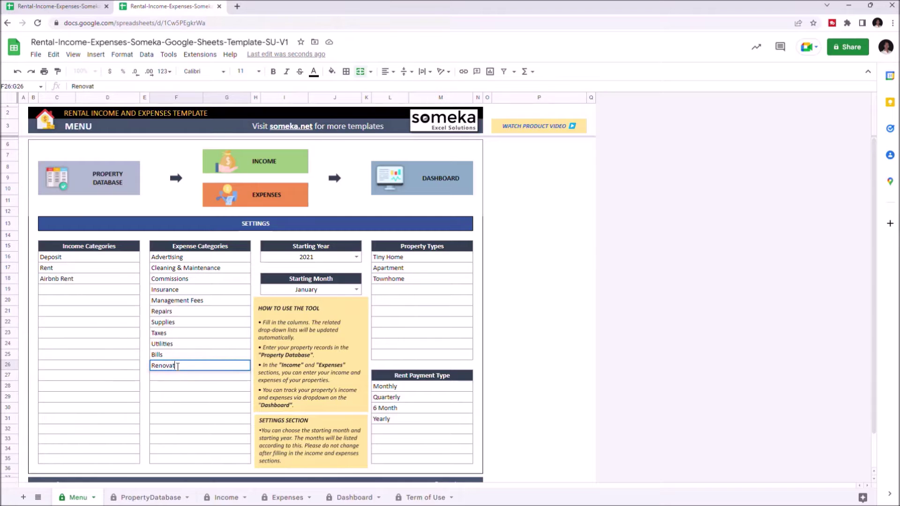
pyautogui.write('ion')
pyautogui.click(419, 290)
pyautogui.write('Condo')
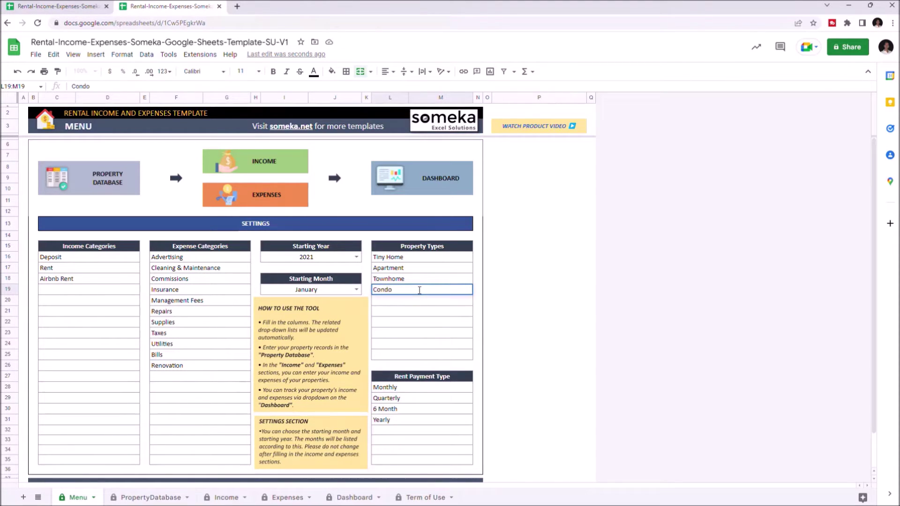
pyautogui.click(107, 178)
pyautogui.click(132, 205)
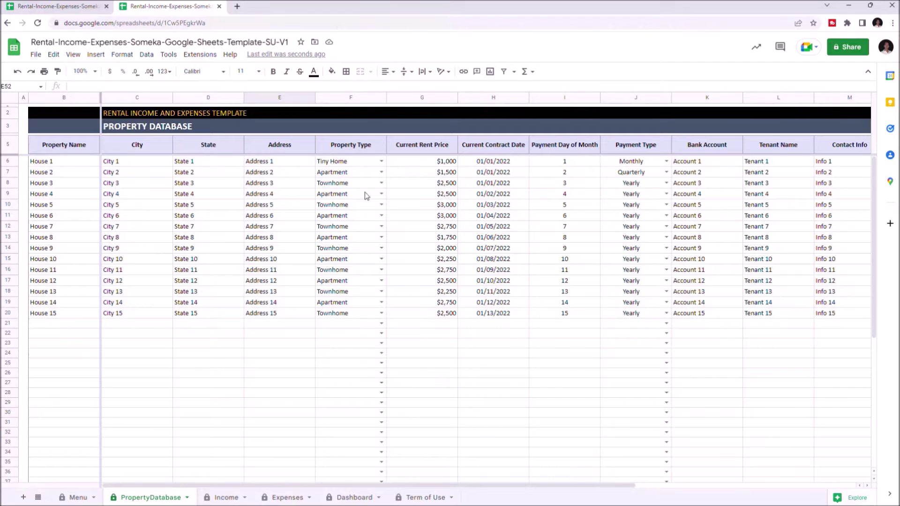
pyautogui.doubleClick(381, 195)
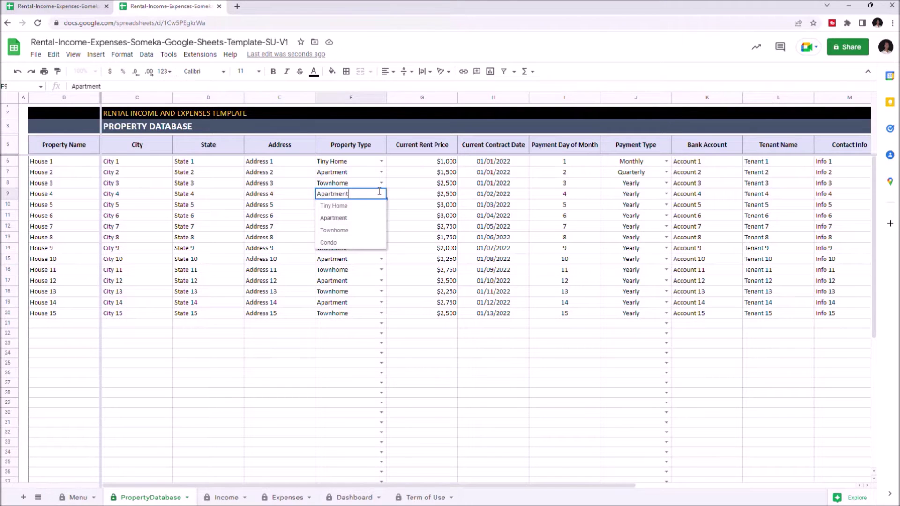
pyautogui.click(444, 194)
pyautogui.click(494, 194)
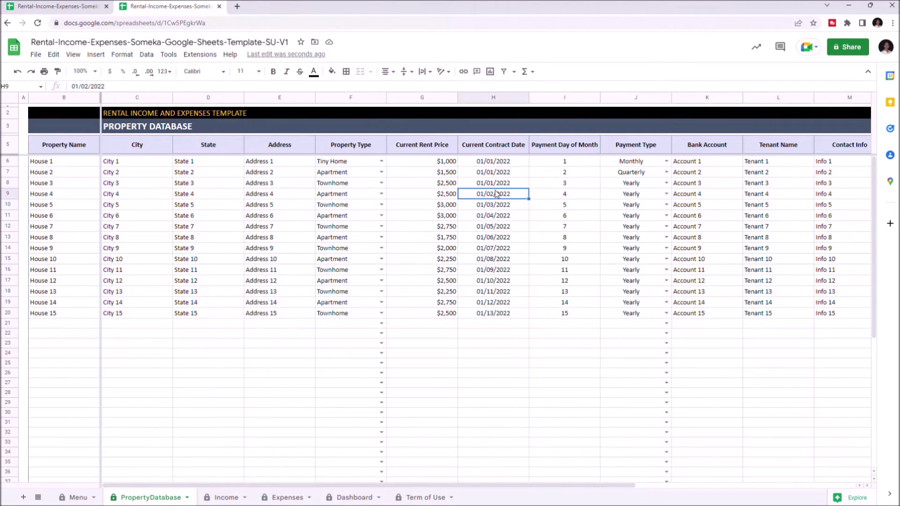
pyautogui.click(561, 198)
pyautogui.doubleClick(666, 195)
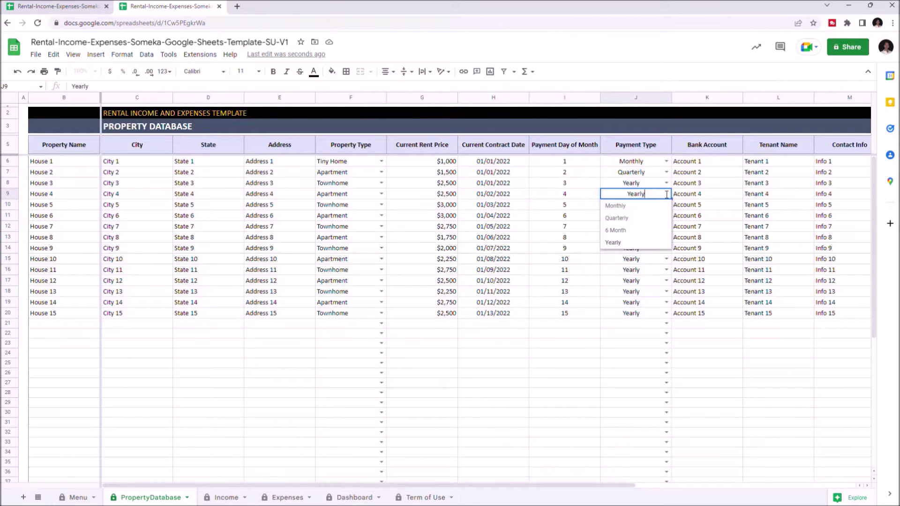
pyautogui.click(693, 196)
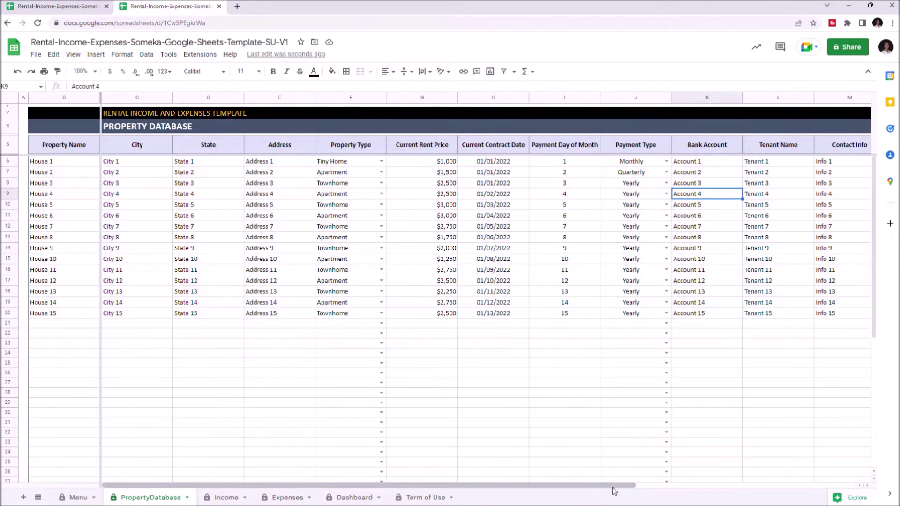
pyautogui.moveTo(616, 485); pyautogui.dragTo(766, 490)
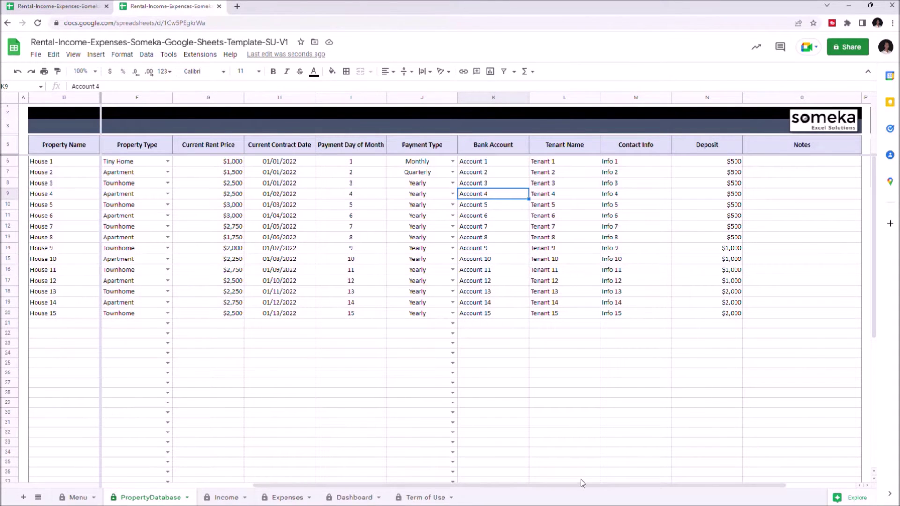
pyautogui.moveTo(583, 485); pyautogui.dragTo(351, 486)
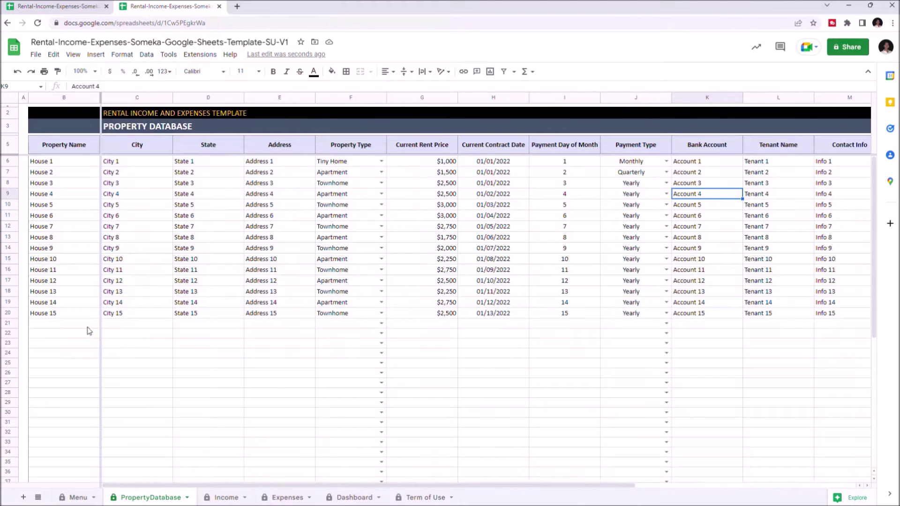
pyautogui.click(63, 324)
pyautogui.write('House 16')
# Enter House 16's city and state, correcting the mistyped state name
pyautogui.click(128, 329)
pyautogui.write('City 16')
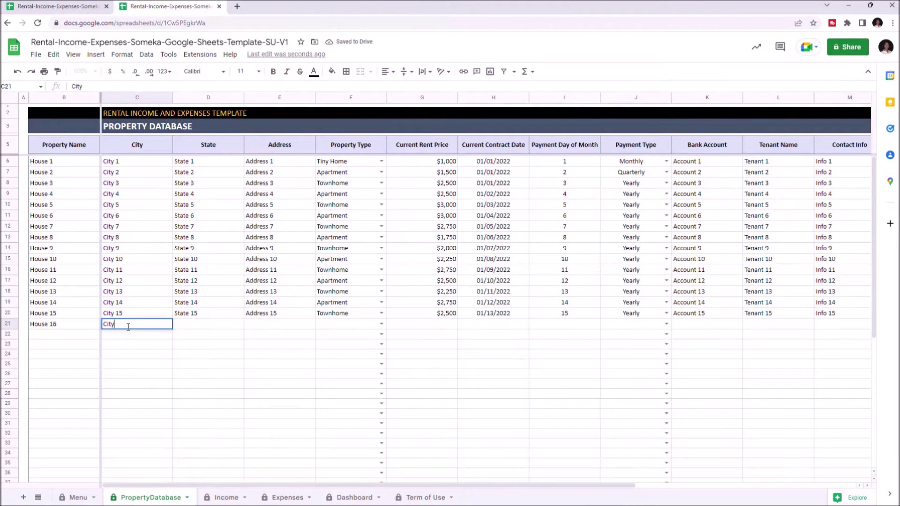
pyautogui.press('Tab')
pyautogui.write('Sat')
pyautogui.press('BackSpace')
pyautogui.press('BackSpace')
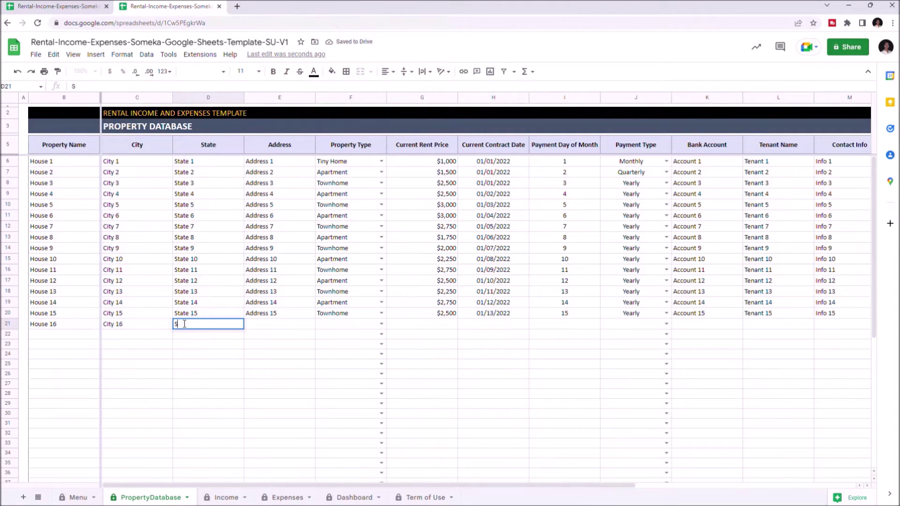
pyautogui.write('tate 16')
pyautogui.press('Tab')
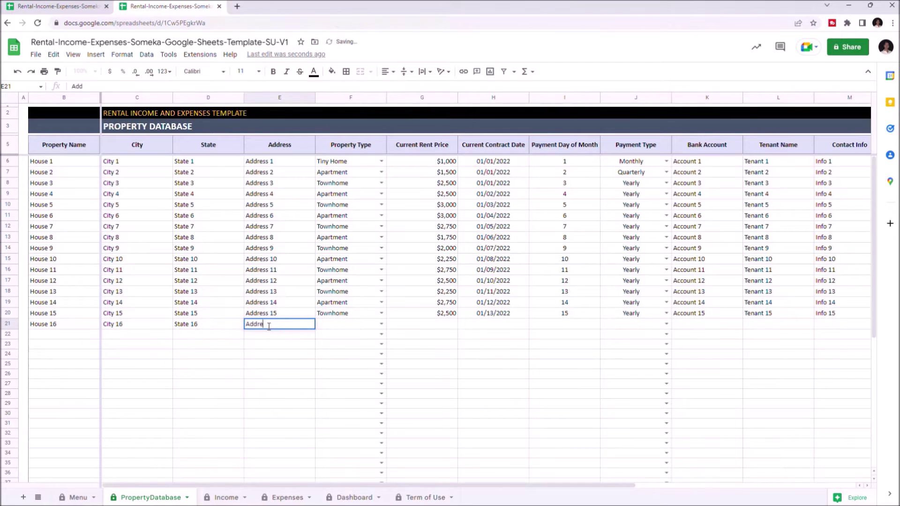
pyautogui.write('Address 16')
# Set House 16's property type to Condo, with $3,500 rent, contract date and payment day
pyautogui.click(381, 324)
pyautogui.click(328, 373)
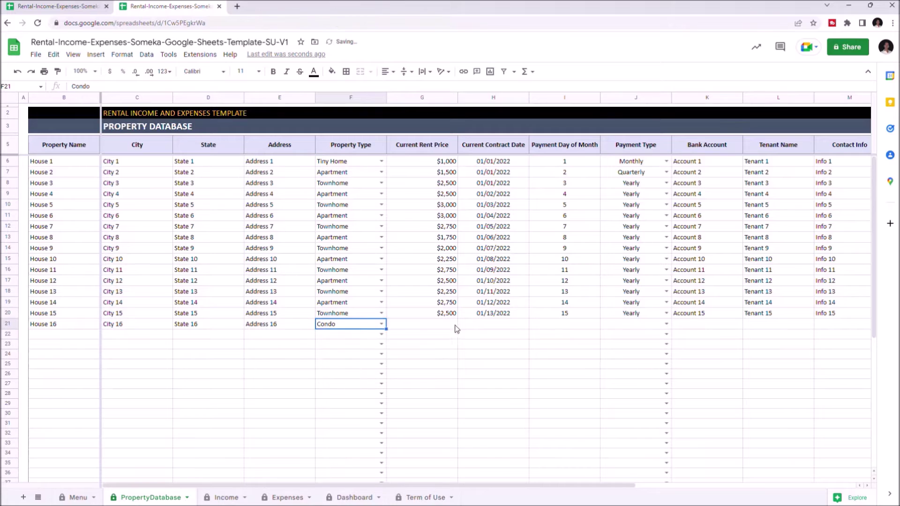
pyautogui.press('Tab')
pyautogui.write('3500')
pyautogui.click(493, 325)
pyautogui.write('01/17/2022')
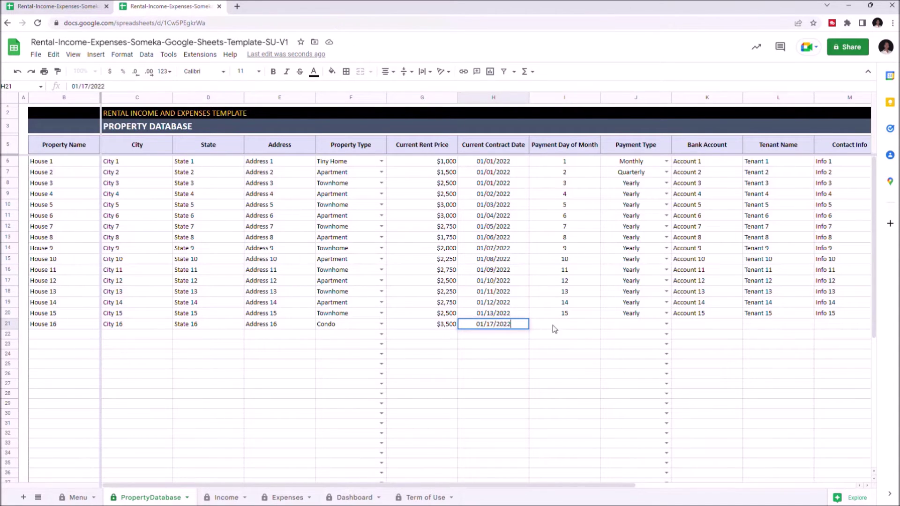
pyautogui.click(555, 327)
pyautogui.write('1')
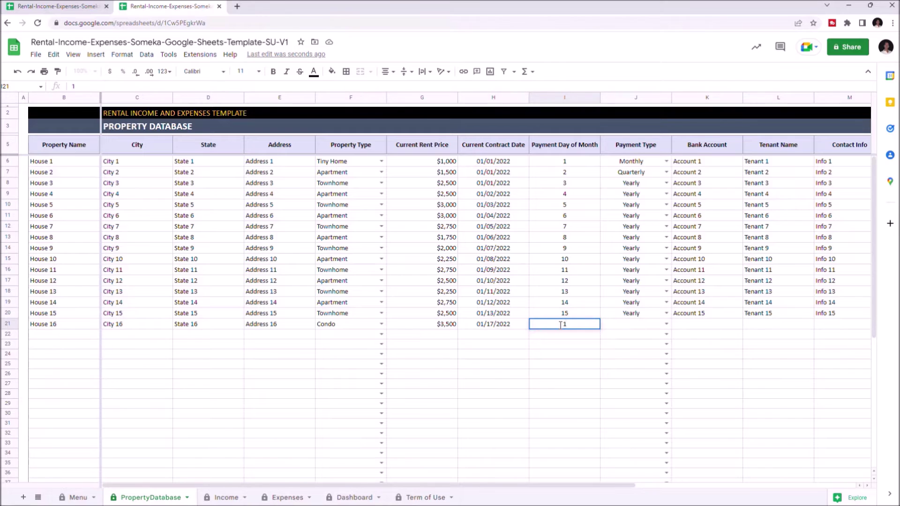
# Choose Yearly payments, then enter the bank account, Tenant 16, Info 16 and a $3,500 deposit
pyautogui.click(667, 324)
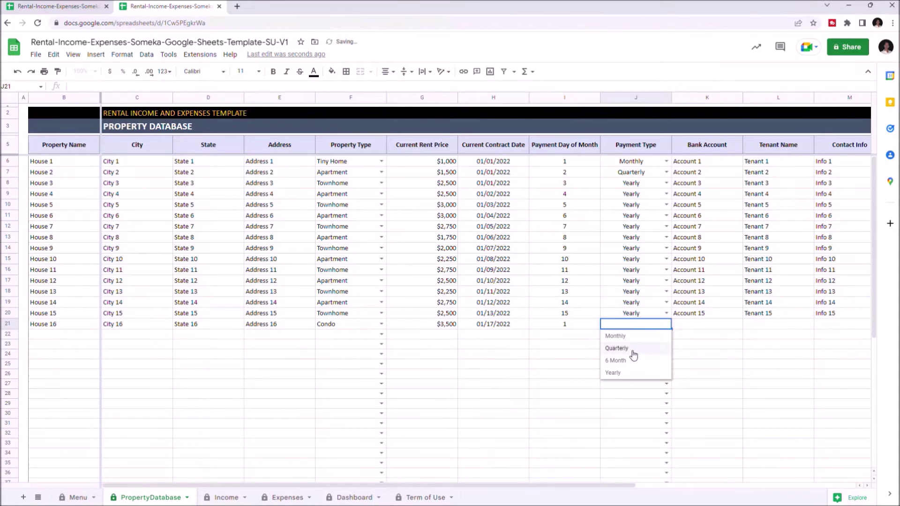
pyautogui.click(613, 372)
pyautogui.click(696, 327)
pyautogui.write('Account 16')
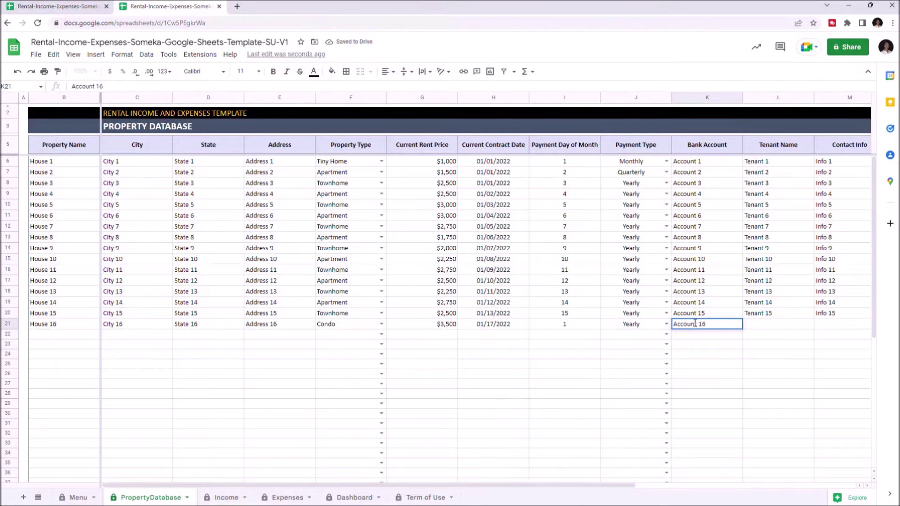
pyautogui.click(764, 324)
pyautogui.write('Tenant 16')
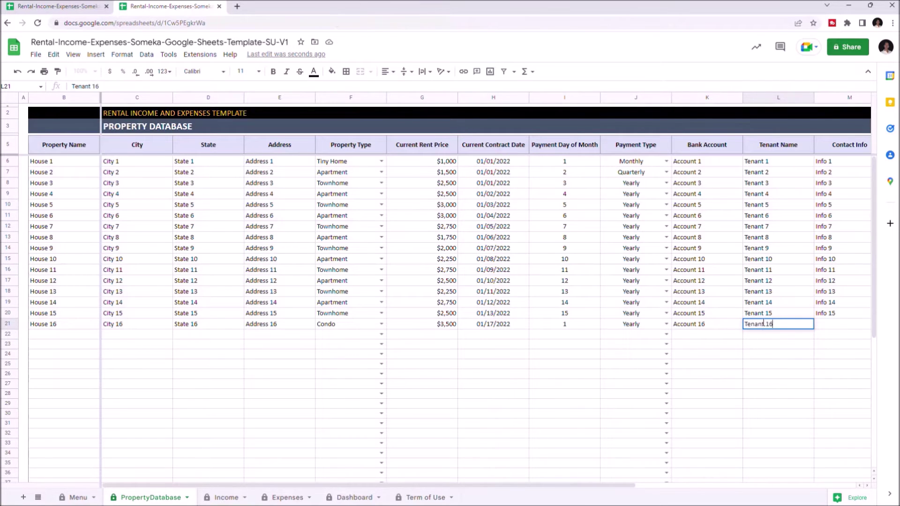
pyautogui.press('Tab')
pyautogui.write('Info 16')
pyautogui.press('Tab')
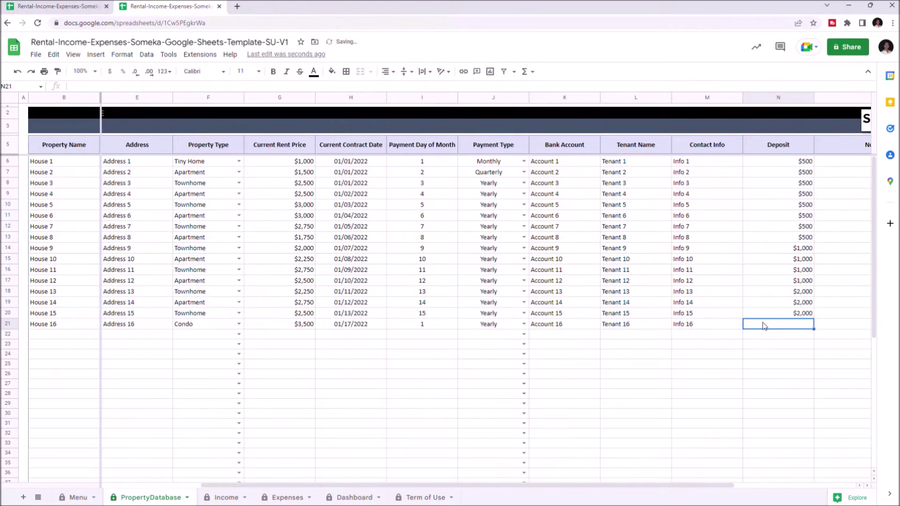
pyautogui.write('3500')
pyautogui.press('Tab')
pyautogui.press('Tab')
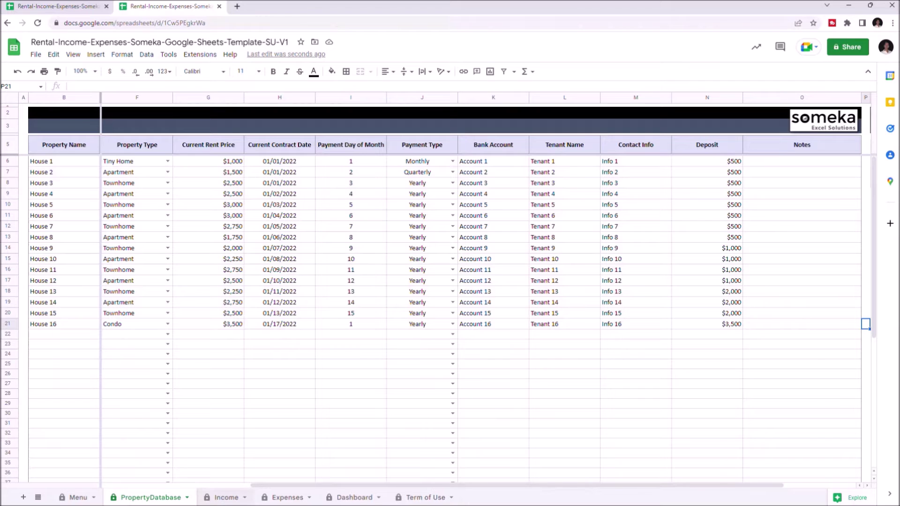
# Switch to the Income sheet and preview row 17's Property Name and Income Category dropdowns
pyautogui.click(225, 497)
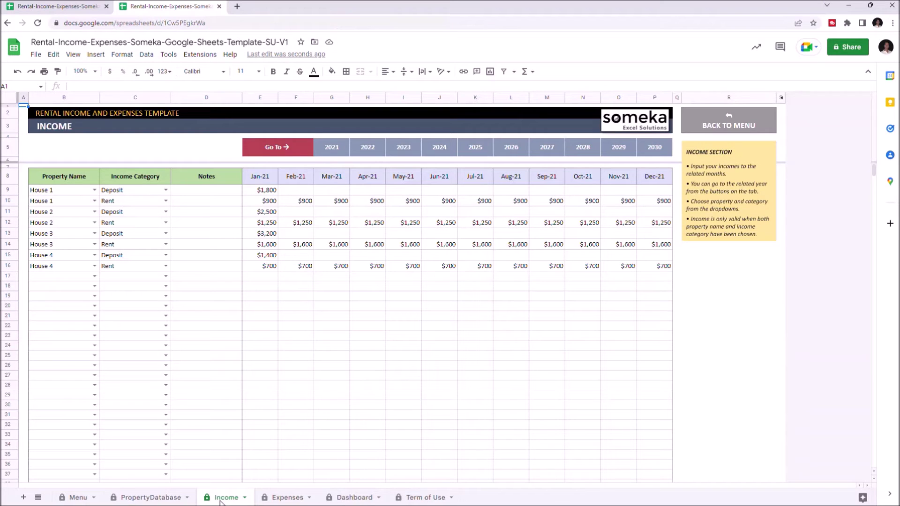
pyautogui.click(95, 276)
pyautogui.click(140, 275)
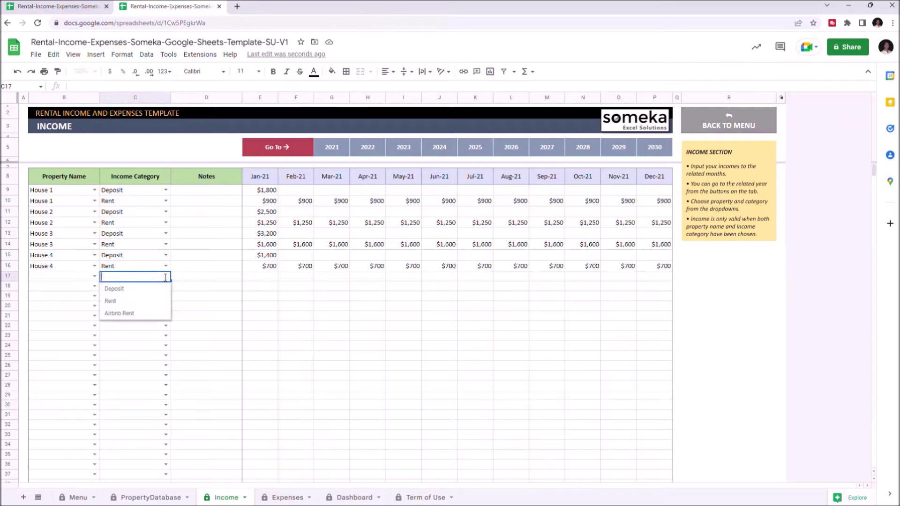
pyautogui.click(189, 279)
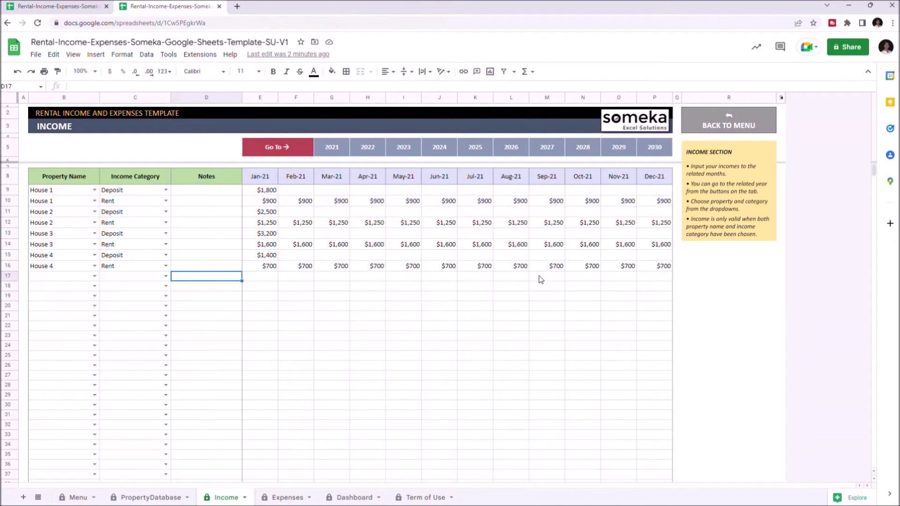
pyautogui.click(368, 147)
# In the Income sheet's 2022 section, start a House 16 row with the Airbnb Rent category
pyautogui.click(397, 167)
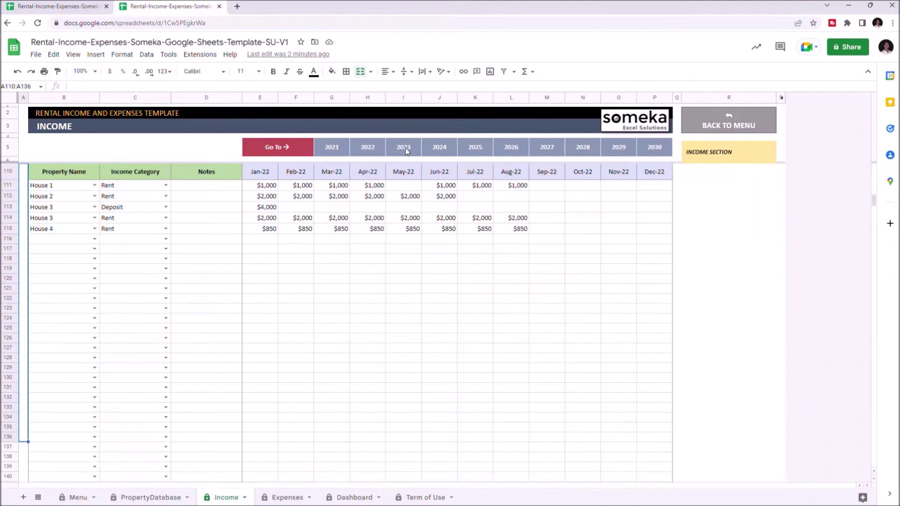
pyautogui.click(332, 148)
pyautogui.click(359, 167)
pyautogui.click(368, 147)
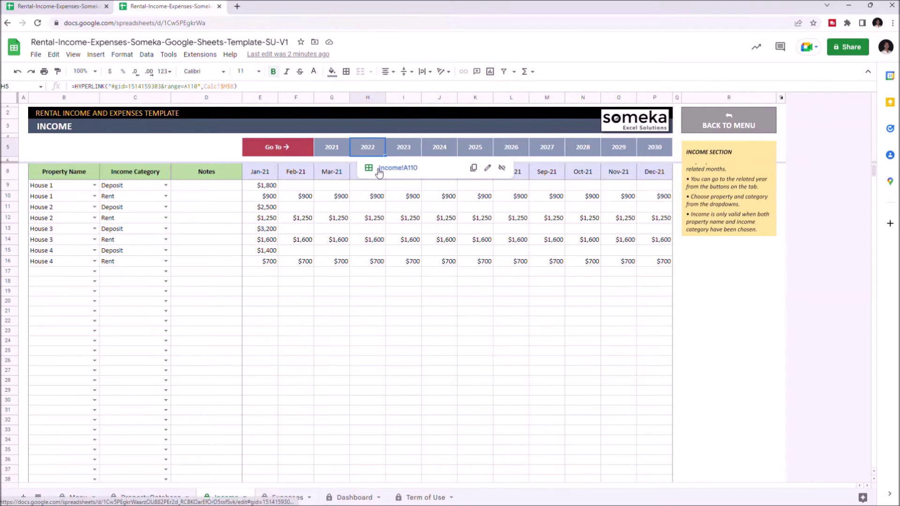
pyautogui.click(382, 168)
pyautogui.click(94, 239)
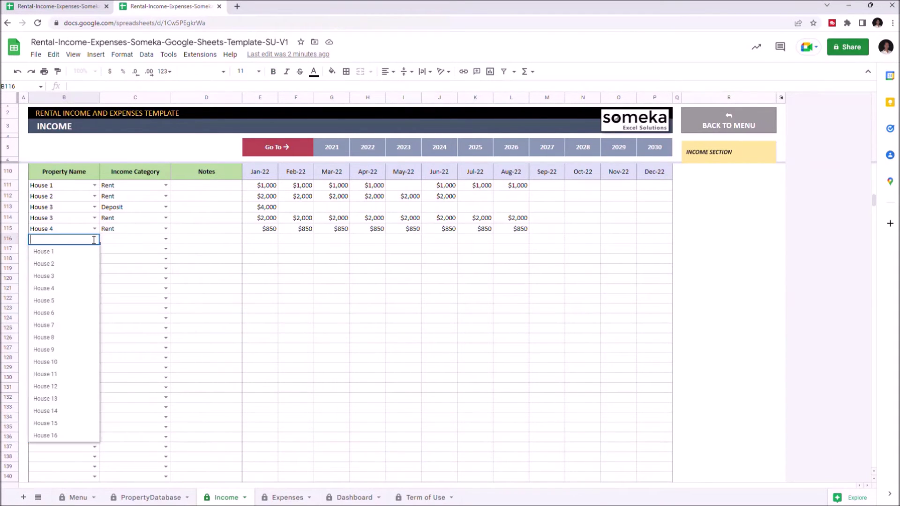
pyautogui.click(60, 436)
pyautogui.click(165, 240)
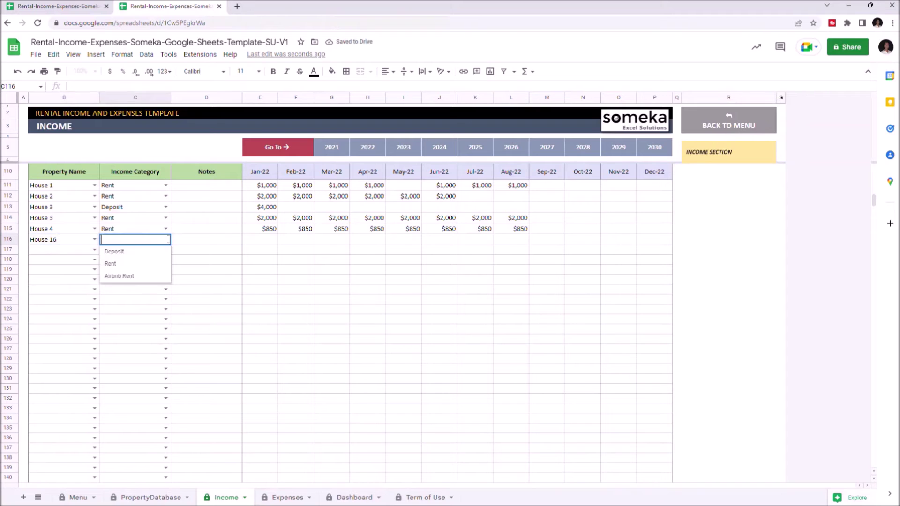
pyautogui.click(121, 275)
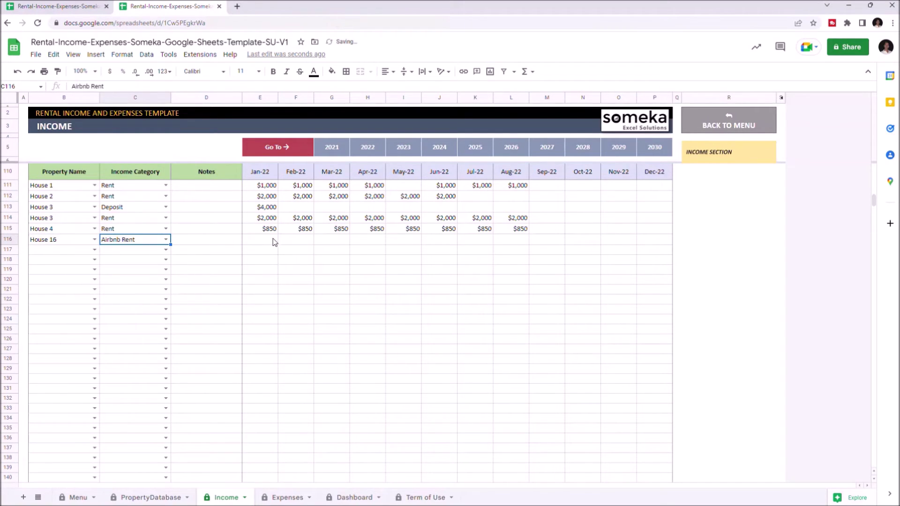
# Enter House 16's 2022 Airbnb Rent amounts: 900, 1200, 1200, 1650, 1250, 1250, 1250
pyautogui.click(261, 240)
pyautogui.write('900')
pyautogui.click(331, 240)
pyautogui.write('1200')
pyautogui.click(368, 240)
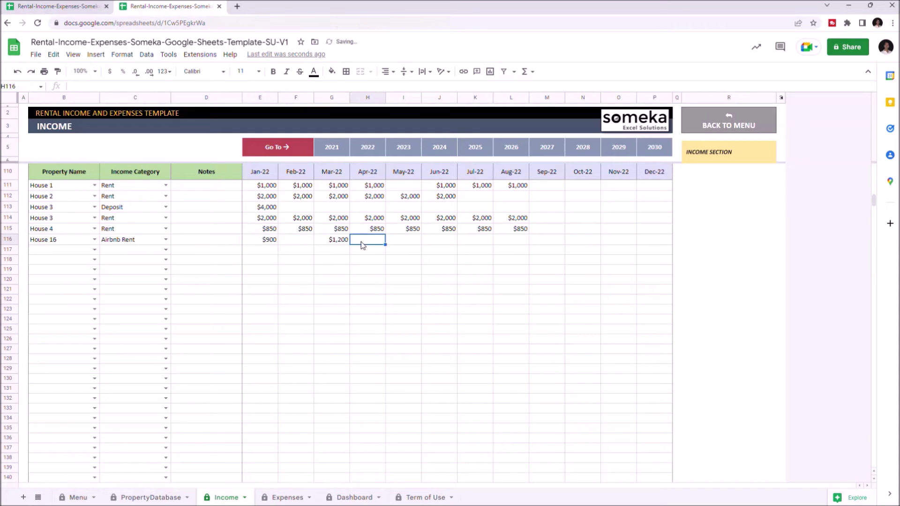
pyautogui.write('1200')
pyautogui.click(403, 240)
pyautogui.write('1650')
pyautogui.click(504, 243)
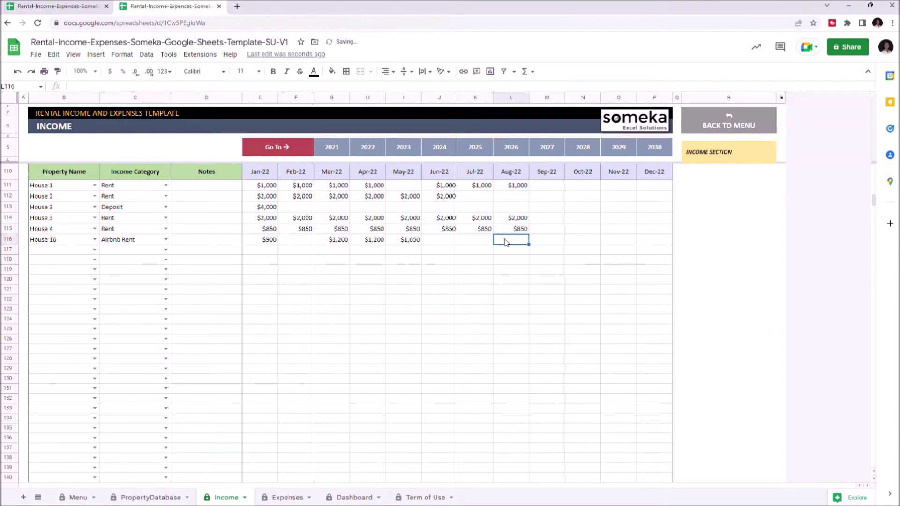
pyautogui.write('1250')
pyautogui.click(583, 240)
pyautogui.write('1250')
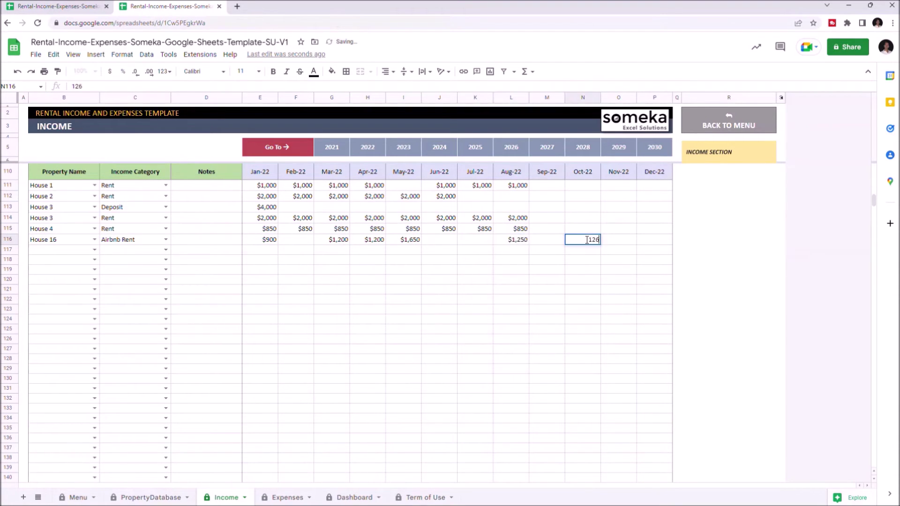
pyautogui.click(653, 240)
pyautogui.write('1250')
pyautogui.press('Return')
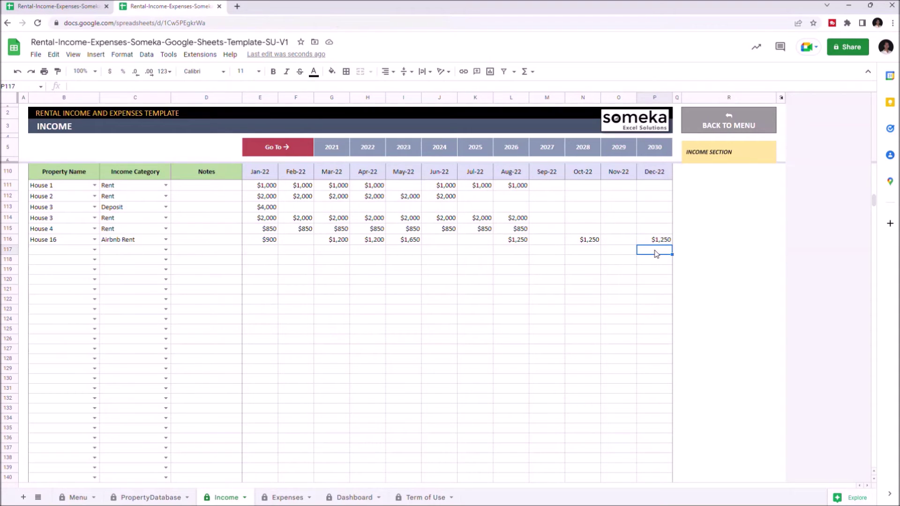
pyautogui.click(279, 497)
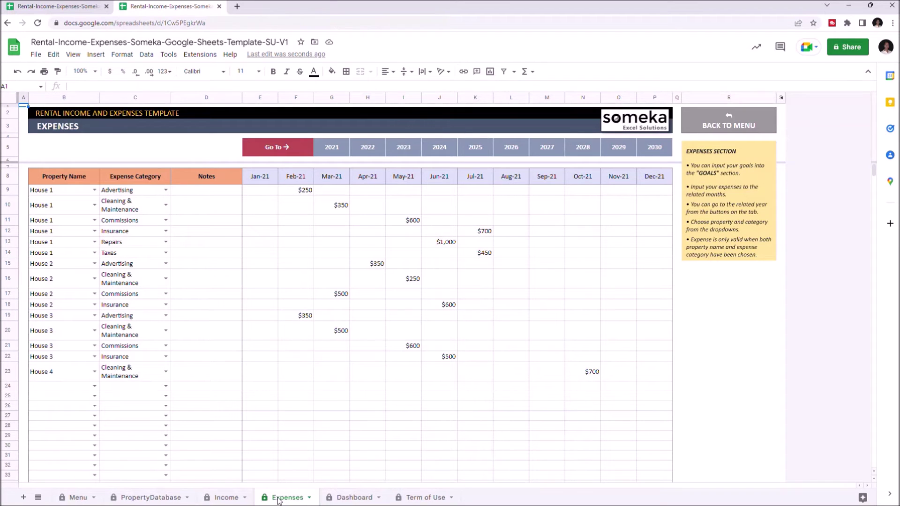
# Preview the row 23 dropdowns on Expenses, then jump to the 2022 expense section
pyautogui.doubleClick(92, 371)
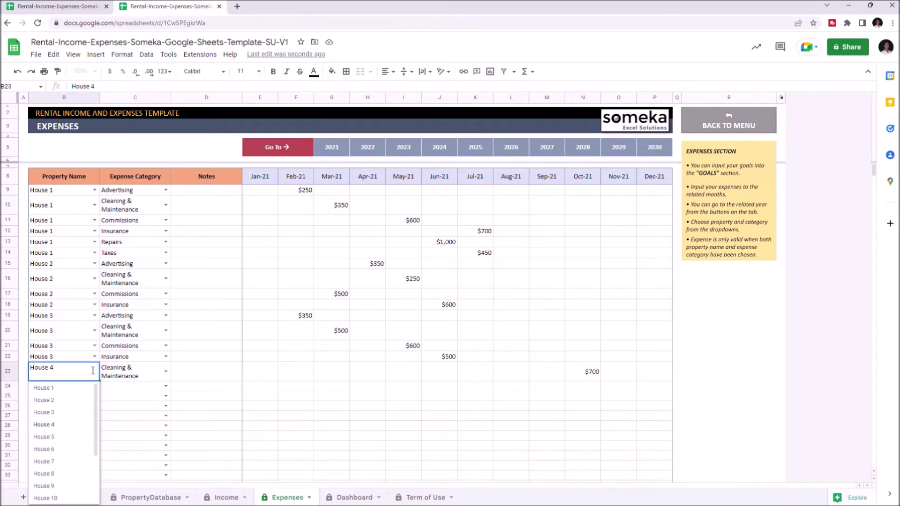
pyautogui.doubleClick(167, 371)
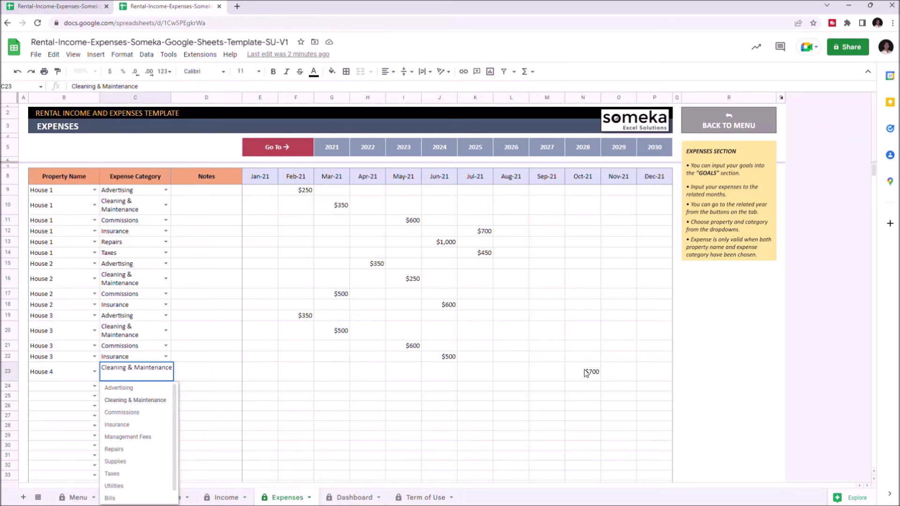
pyautogui.click(367, 146)
pyautogui.click(401, 167)
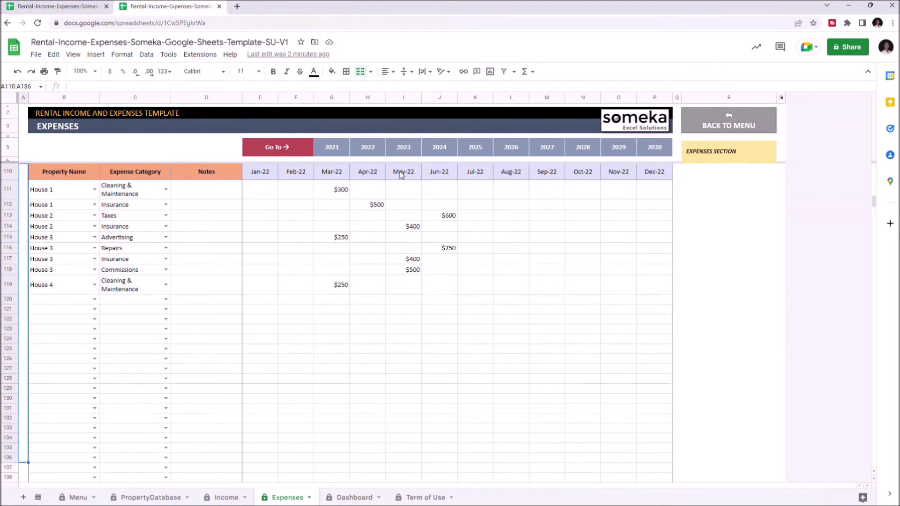
pyautogui.click(403, 146)
pyautogui.click(436, 167)
pyautogui.click(367, 146)
pyautogui.click(401, 167)
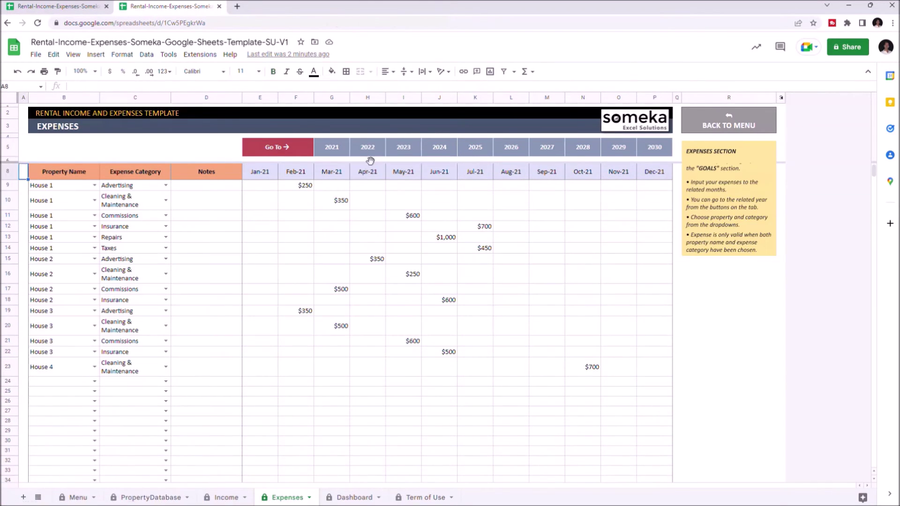
pyautogui.click(367, 146)
pyautogui.click(401, 168)
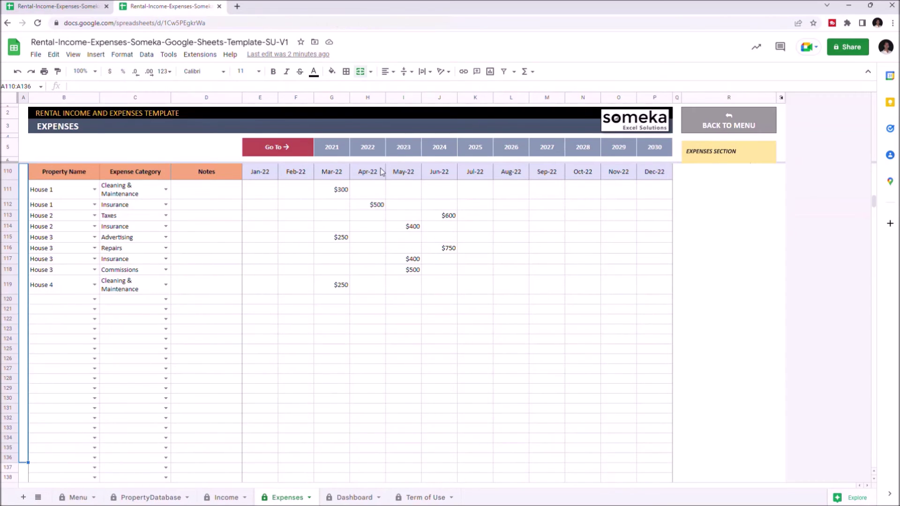
pyautogui.click(94, 300)
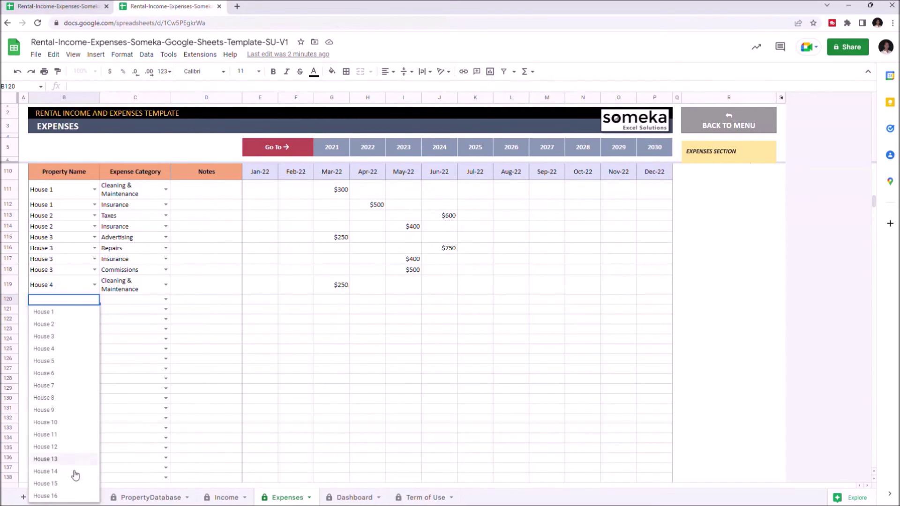
# Set row 120 to House 16 and Renovation, with 750 in Feb-22, 1200 in Jun-22, 400 in Sep-22
pyautogui.click(58, 496)
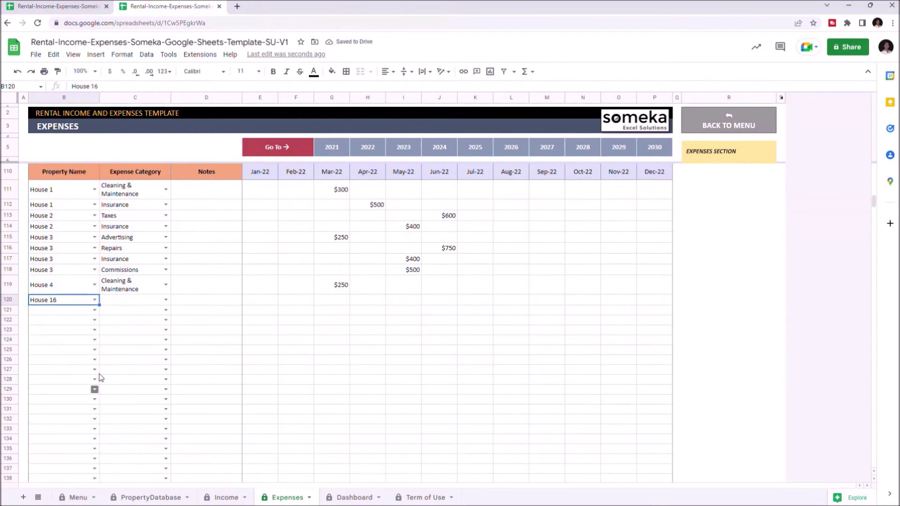
pyautogui.click(166, 300)
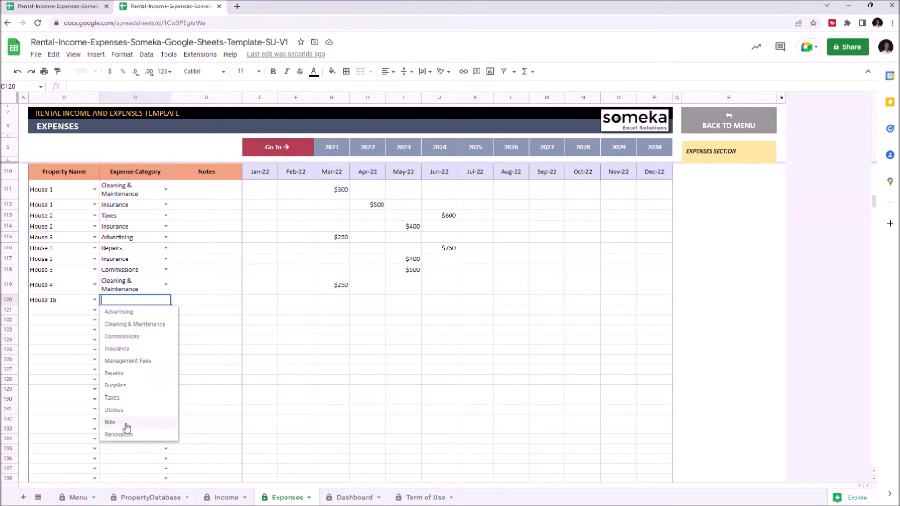
pyautogui.click(118, 433)
pyautogui.click(295, 300)
pyautogui.write('750')
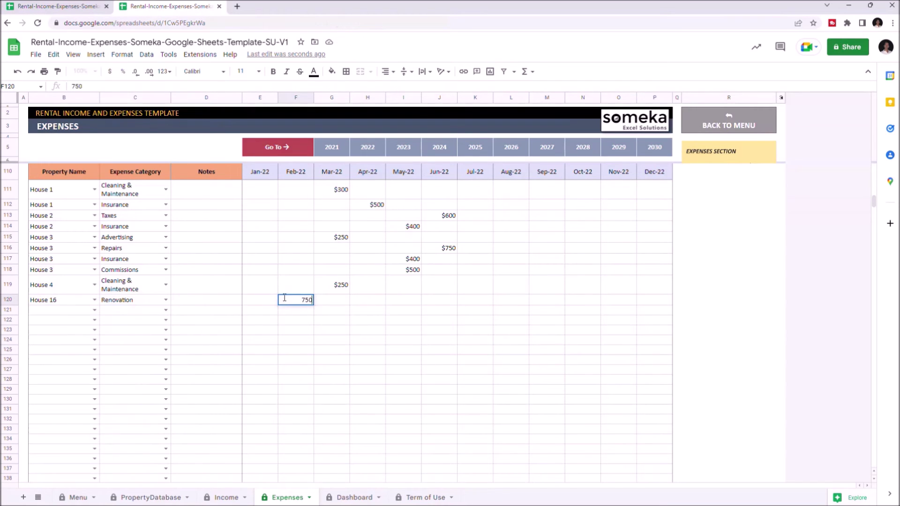
pyautogui.click(441, 301)
pyautogui.write('1200')
pyautogui.click(546, 299)
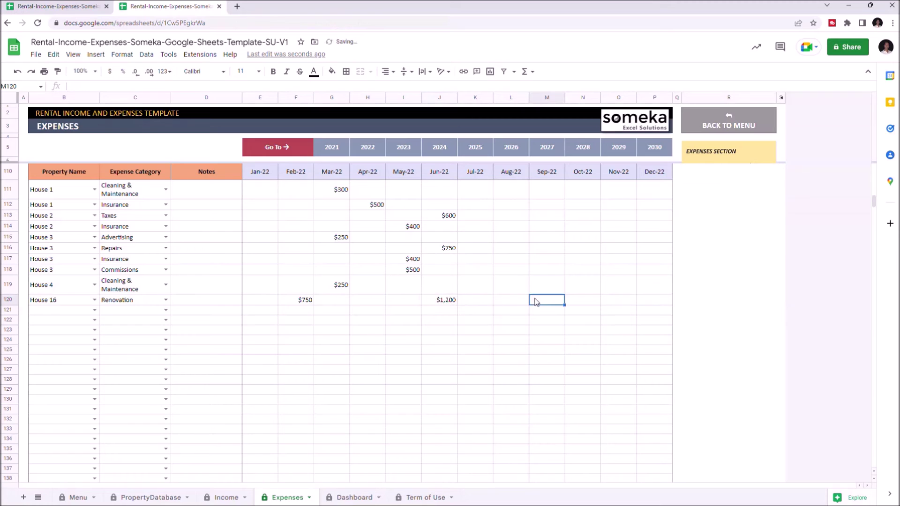
pyautogui.write('400')
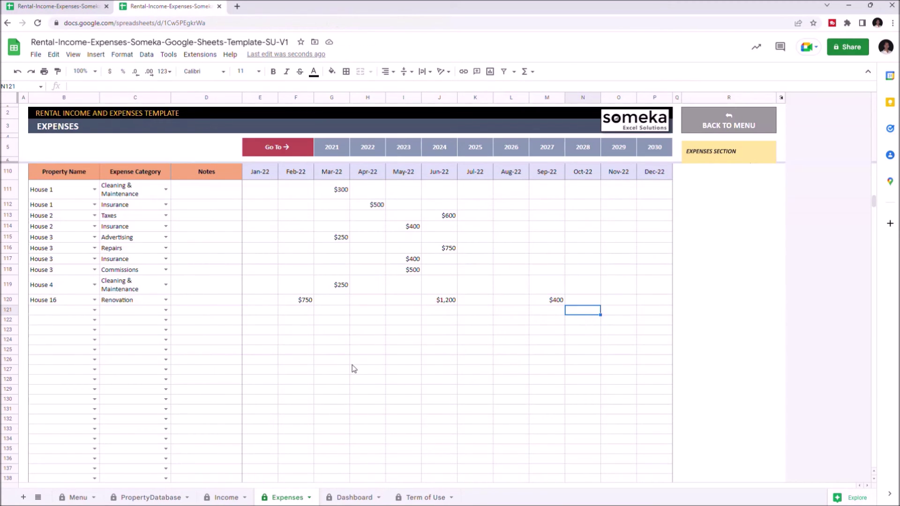
pyautogui.click(352, 496)
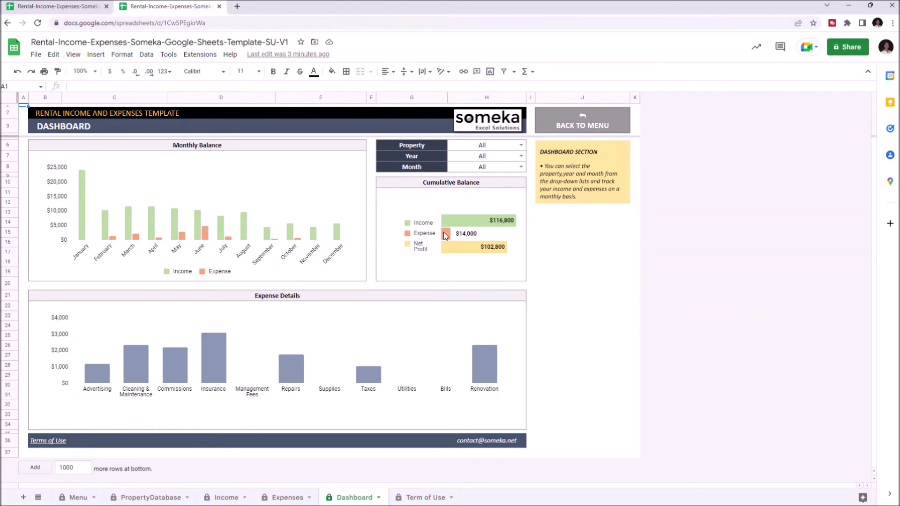
pyautogui.click(522, 147)
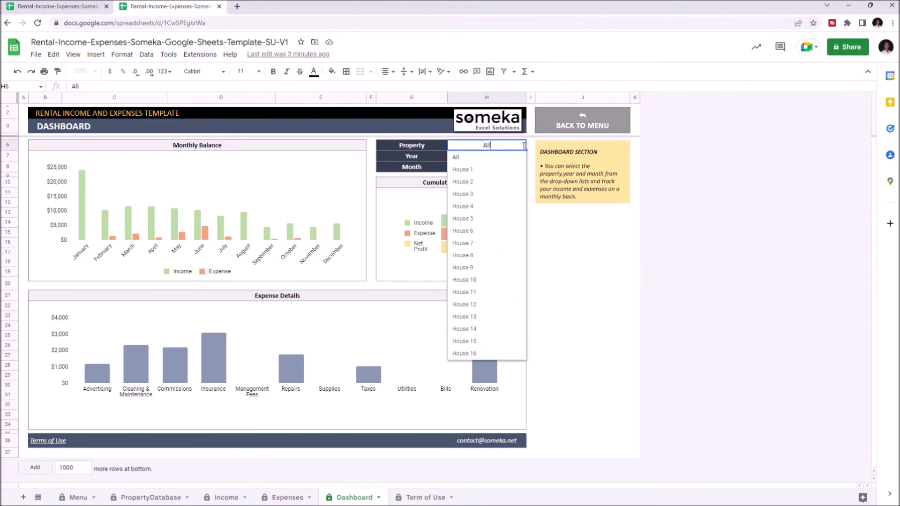
pyautogui.click(463, 194)
pyautogui.click(521, 146)
pyautogui.click(462, 169)
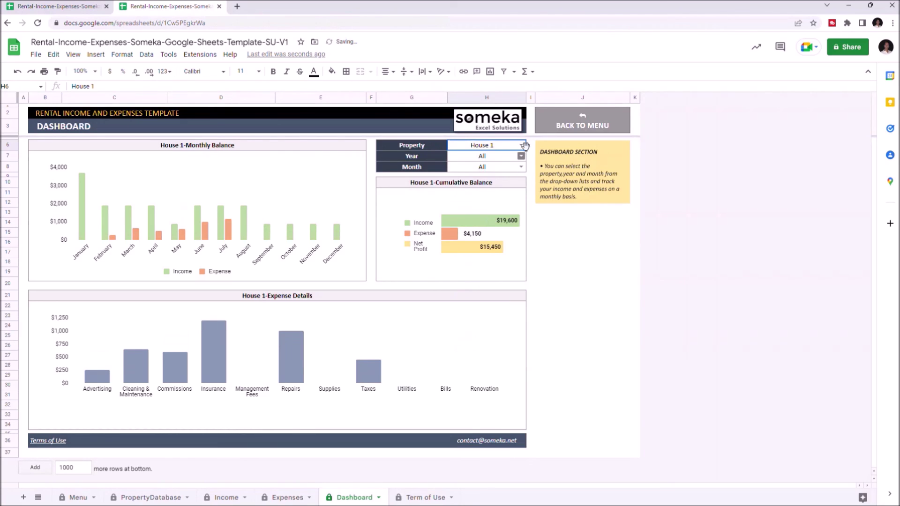
pyautogui.click(522, 145)
pyautogui.click(456, 157)
pyautogui.click(521, 156)
pyautogui.click(459, 192)
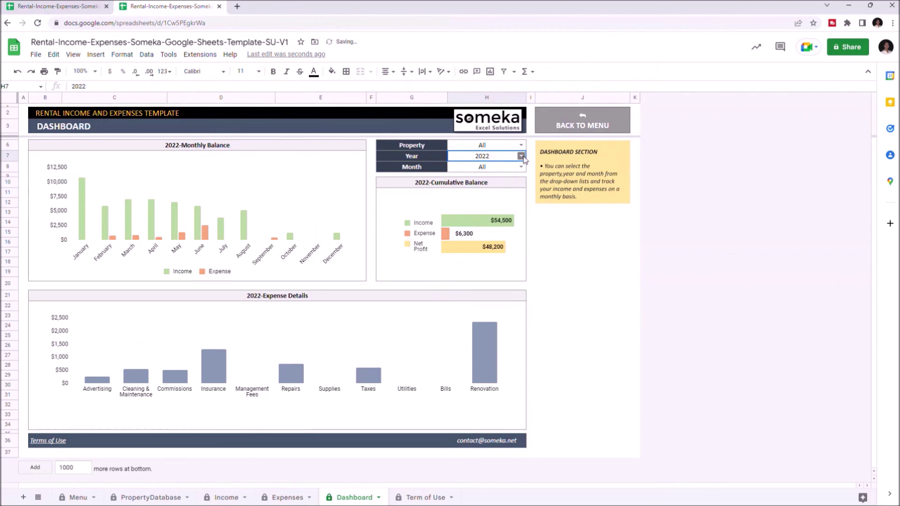
pyautogui.click(522, 157)
pyautogui.click(455, 169)
pyautogui.click(521, 156)
pyautogui.click(456, 169)
pyautogui.click(521, 167)
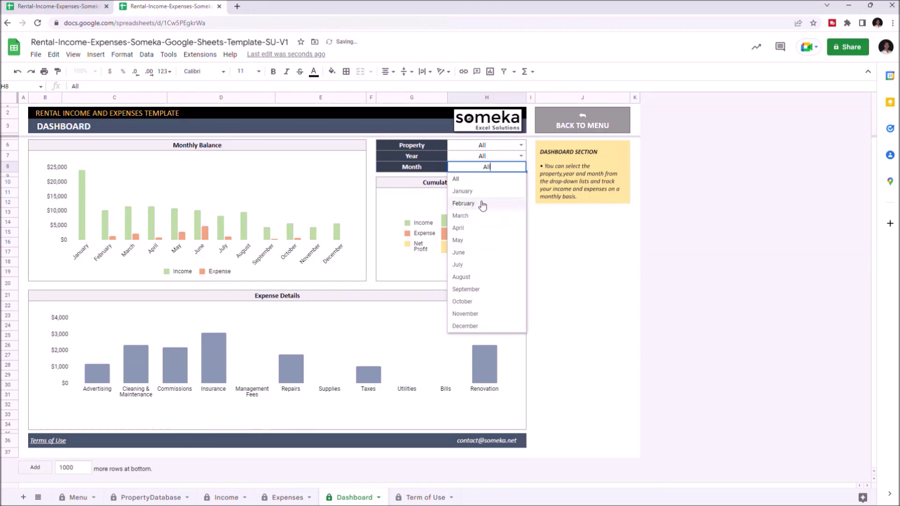
pyautogui.click(464, 203)
pyautogui.click(521, 167)
pyautogui.click(459, 252)
pyautogui.click(522, 167)
pyautogui.click(455, 179)
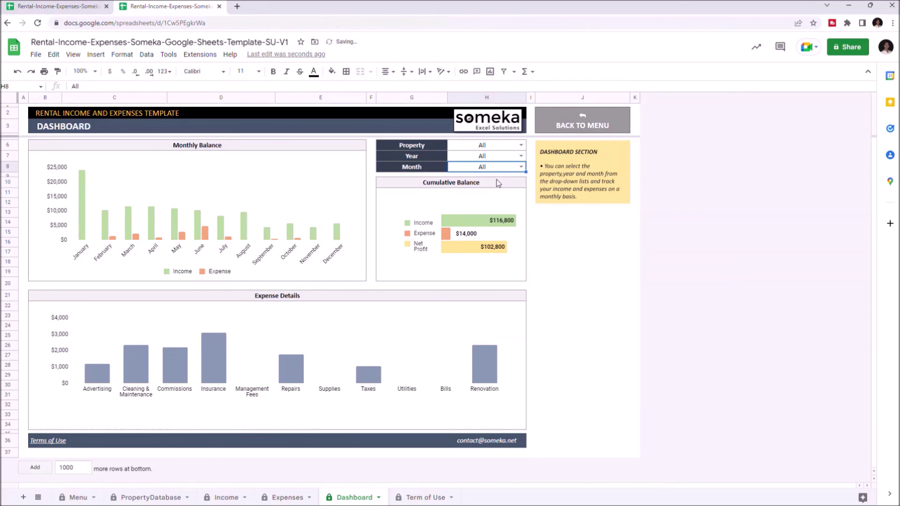